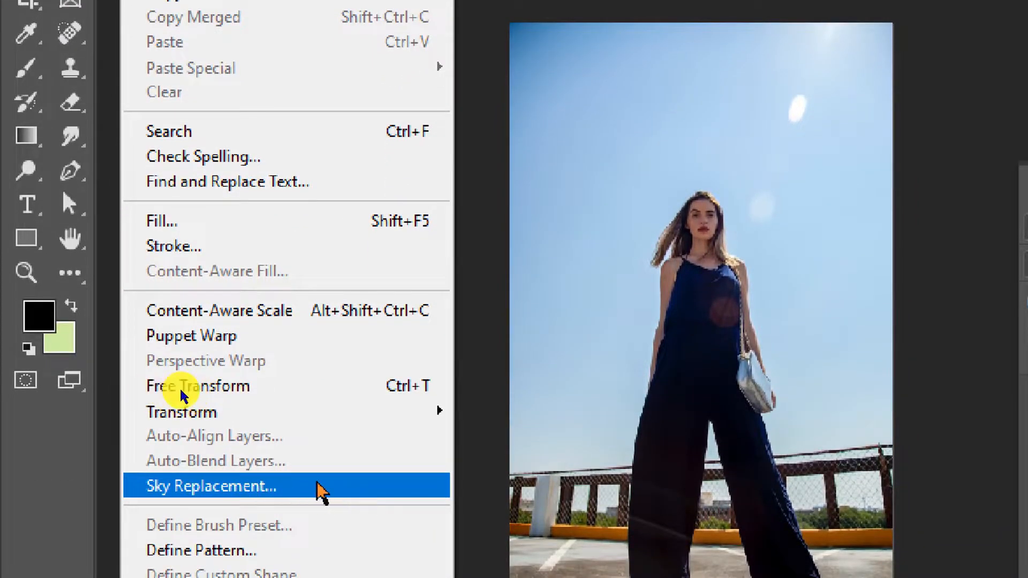
# - Start Sky Replacement on the photo and browse the sky presets to the Sunsets group
pyautogui.click(320, 488)
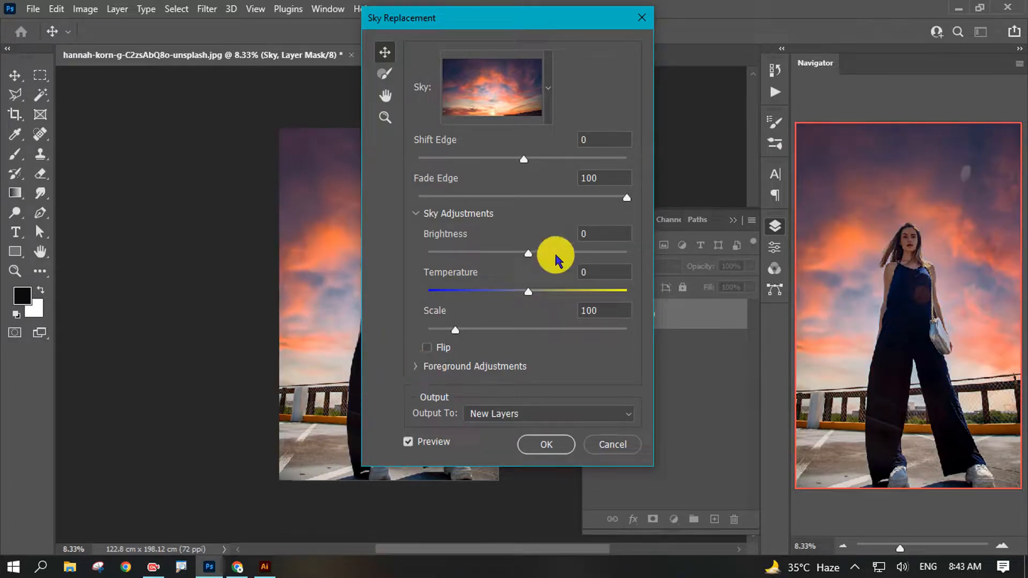
pyautogui.moveTo(392, 19); pyautogui.dragTo(470, 69)
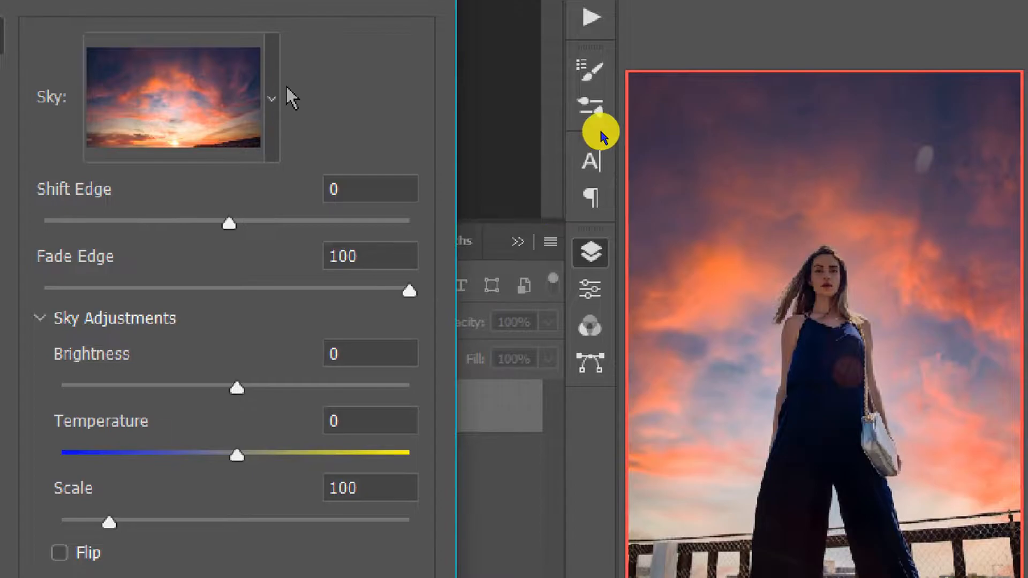
pyautogui.click(273, 98)
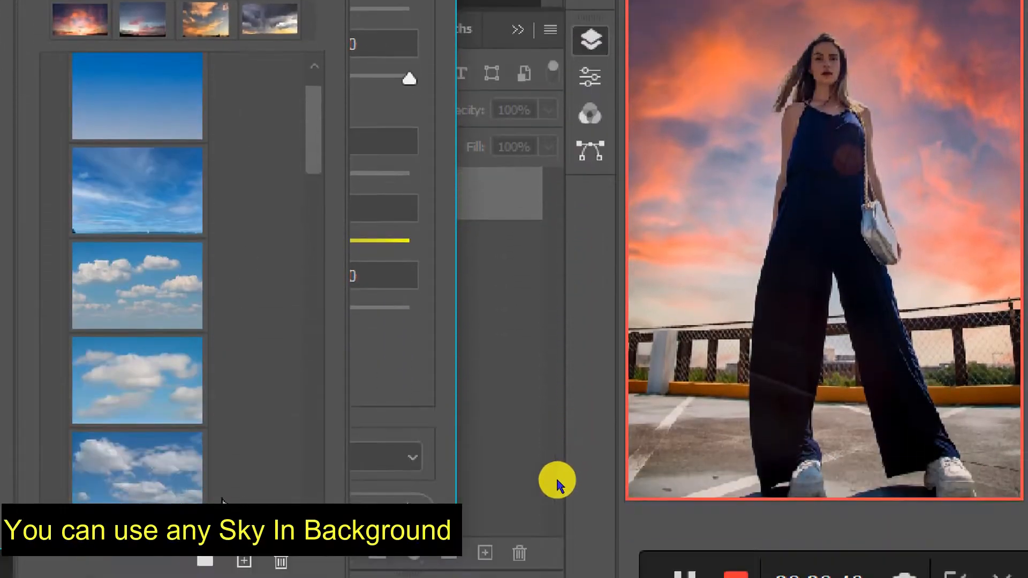
pyautogui.scroll(-3, 204, 265)
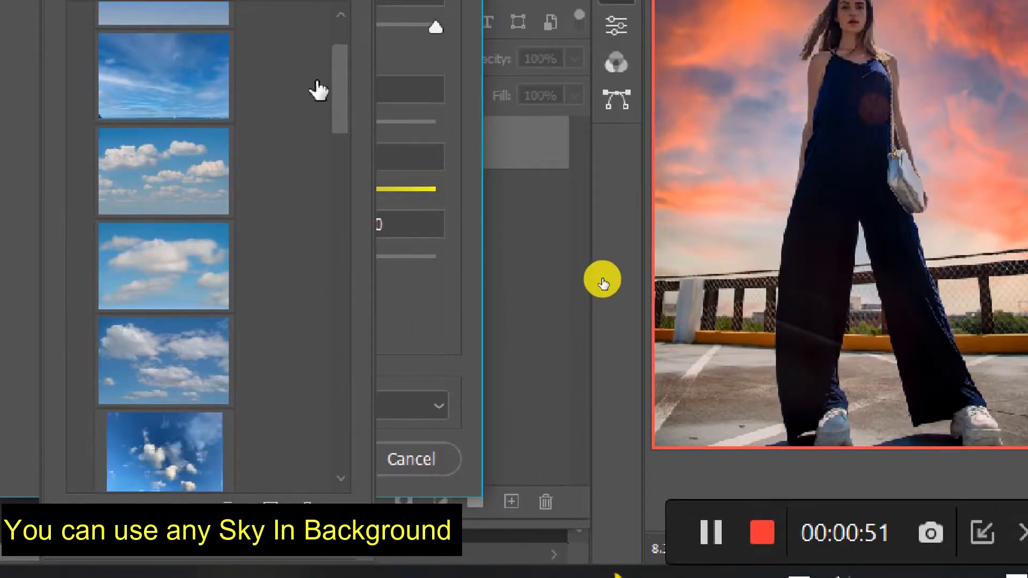
pyautogui.scroll(-1, 319, 81)
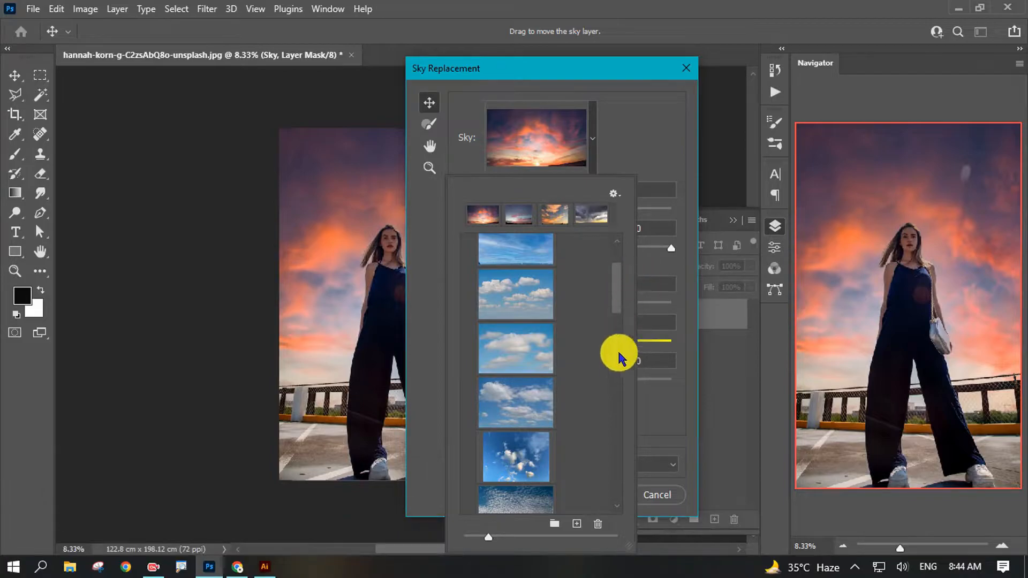
pyautogui.moveTo(620, 318); pyautogui.dragTo(626, 443)
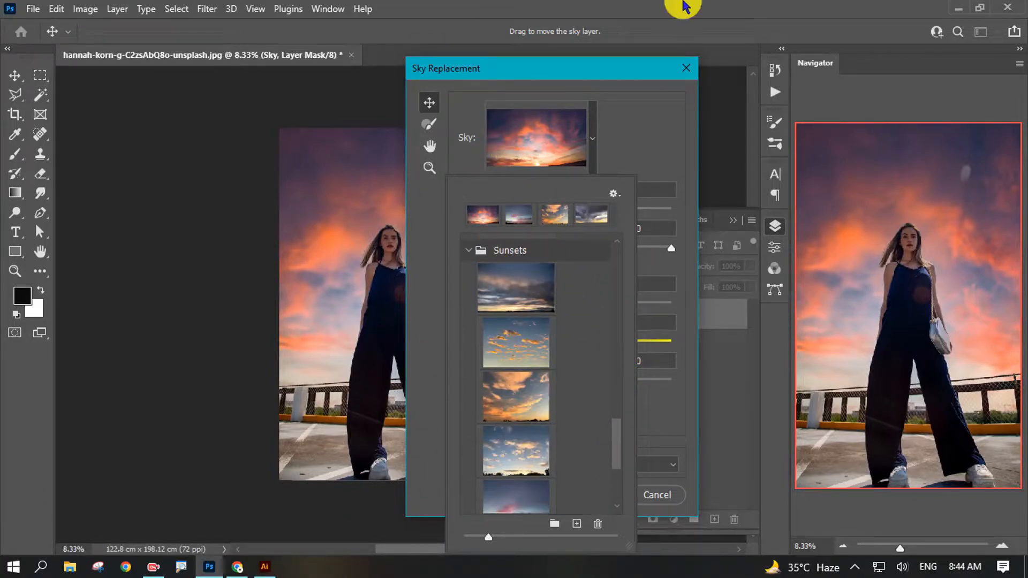
# - Try four Sunsets presets in turn as the sky: large orange clouds, small scattered clouds, dark clouds and pale haze
pyautogui.click(495, 407)
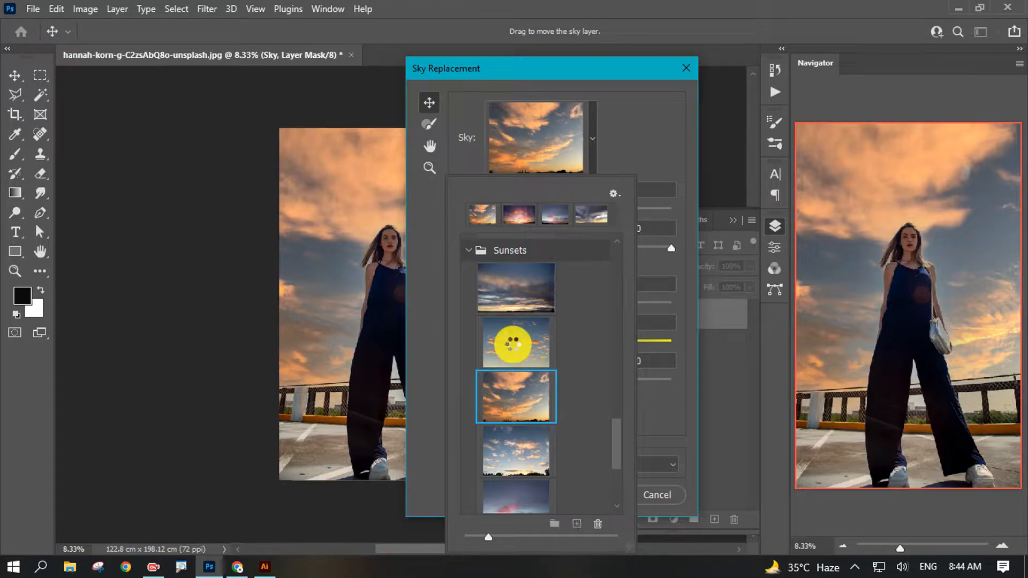
pyautogui.click(513, 344)
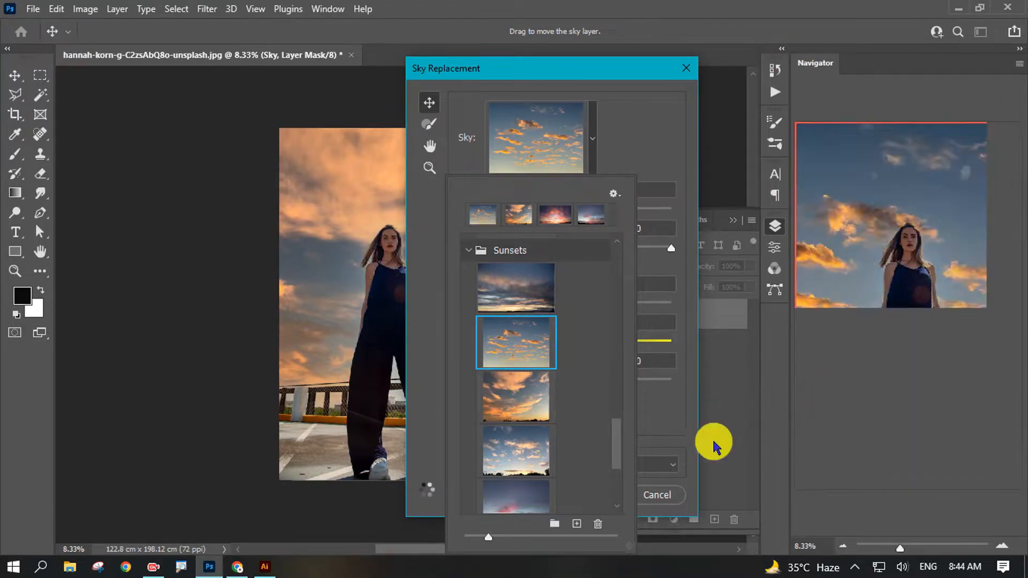
pyautogui.scroll(-2, 509, 353)
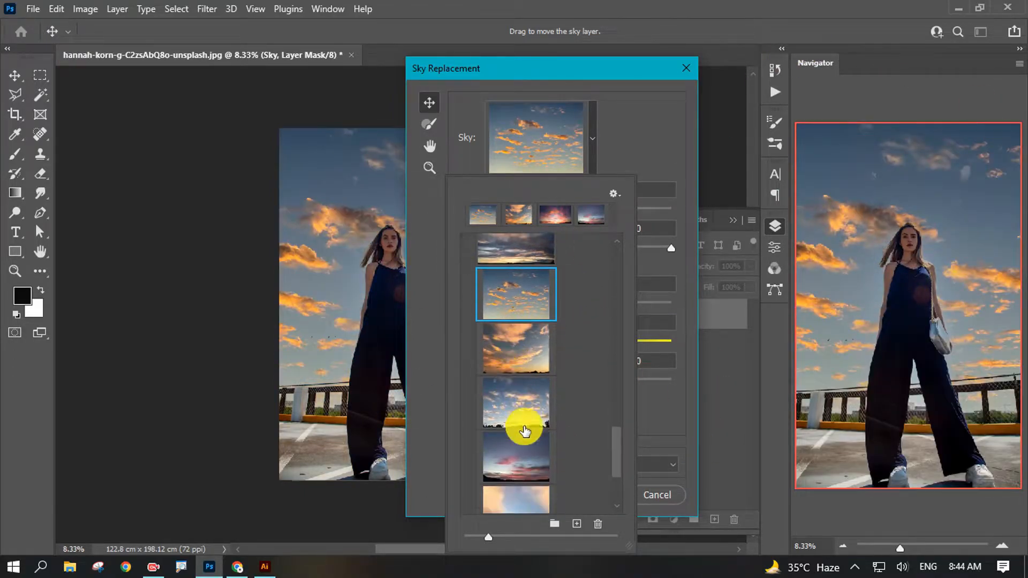
pyautogui.scroll(2, 530, 378)
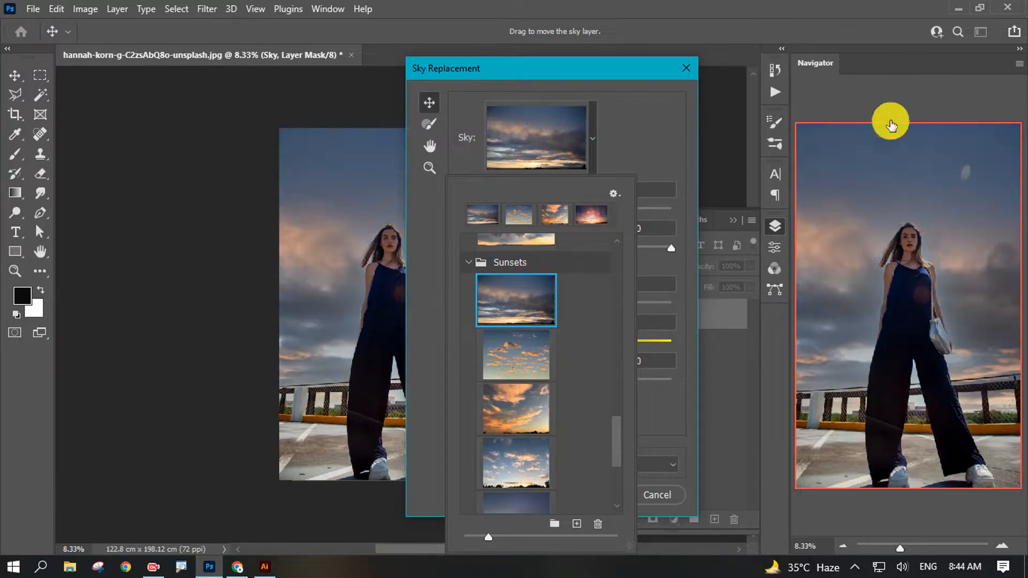
pyautogui.scroll(-5, 616, 438)
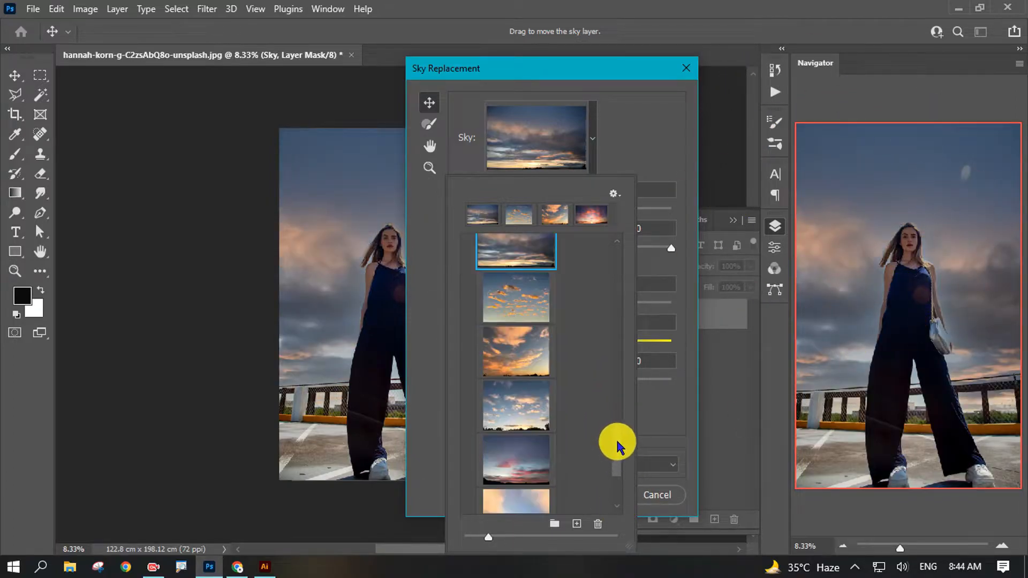
pyautogui.scroll(-1, 624, 472)
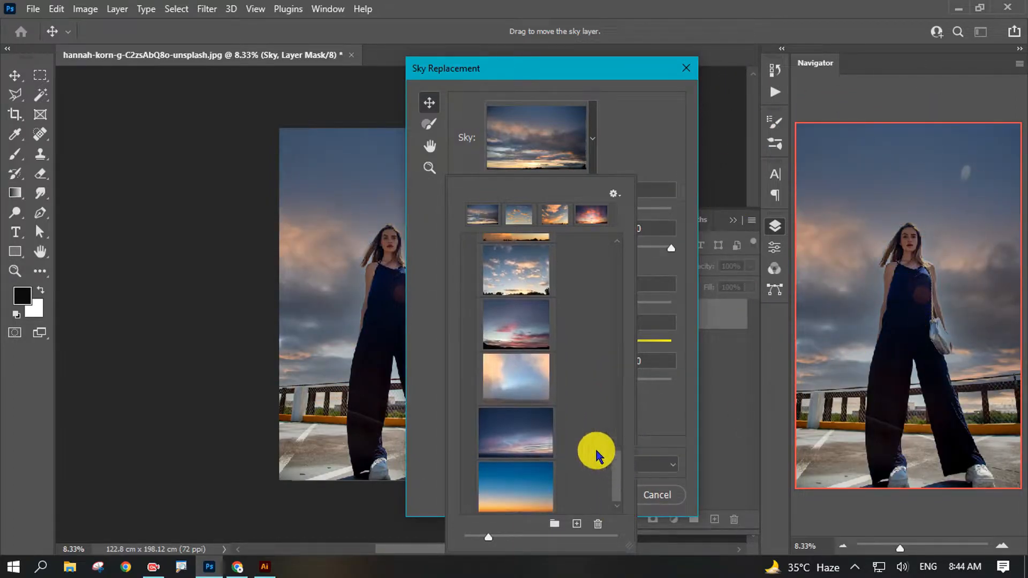
pyautogui.click(535, 391)
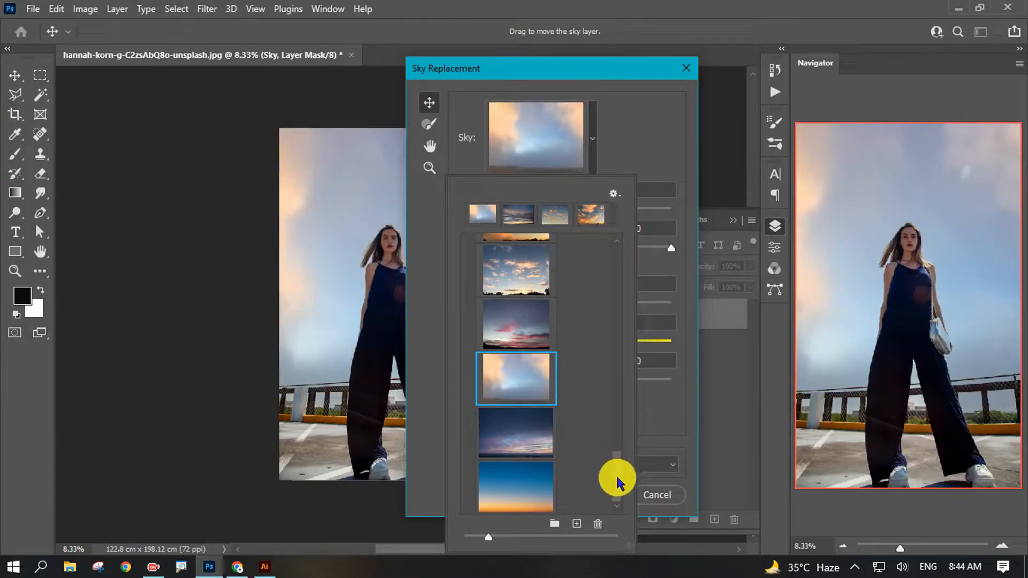
# - Try the blue sky with scattered clouds from Spectacular, followed by the deep blue sky with wispy clouds just above that group
pyautogui.scroll(5, 608, 409)
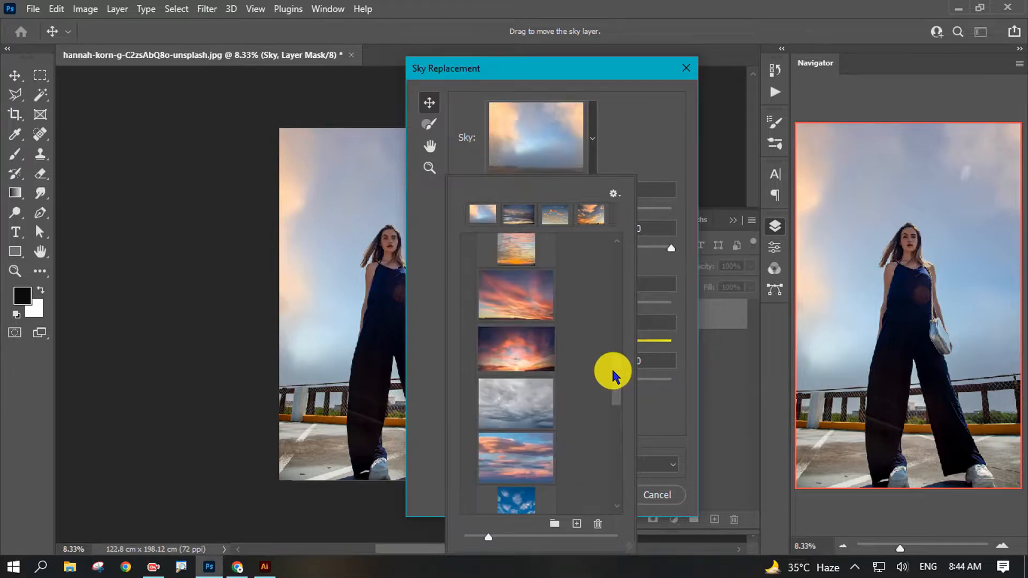
pyautogui.scroll(-3, 621, 385)
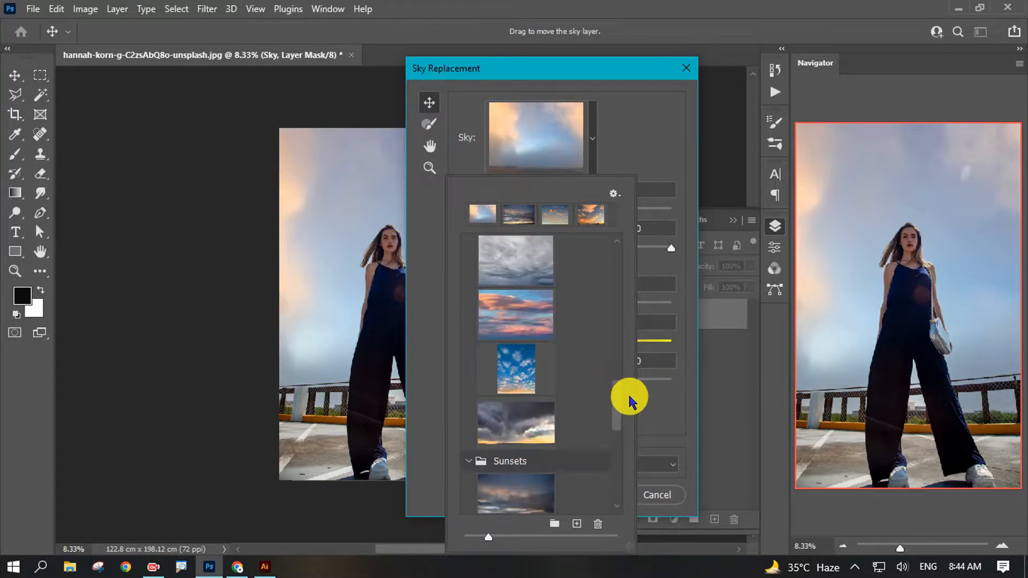
pyautogui.click(526, 367)
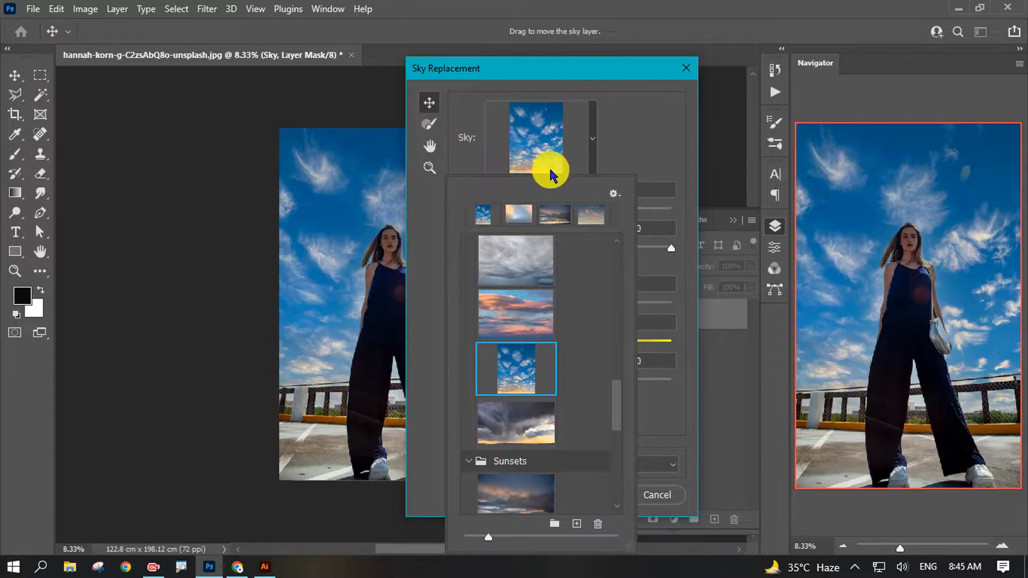
pyautogui.scroll(6, 612, 389)
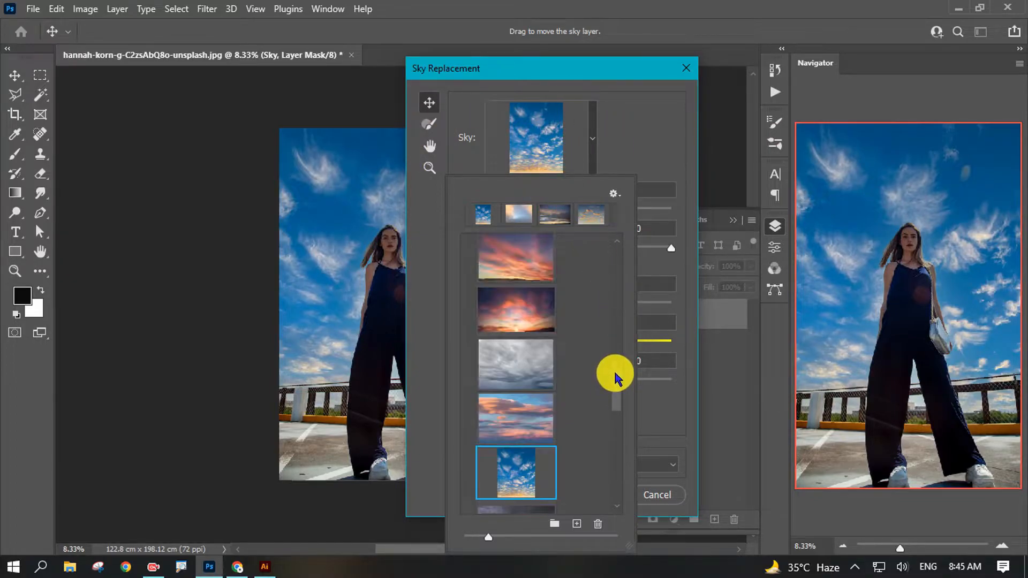
pyautogui.scroll(2, 544, 362)
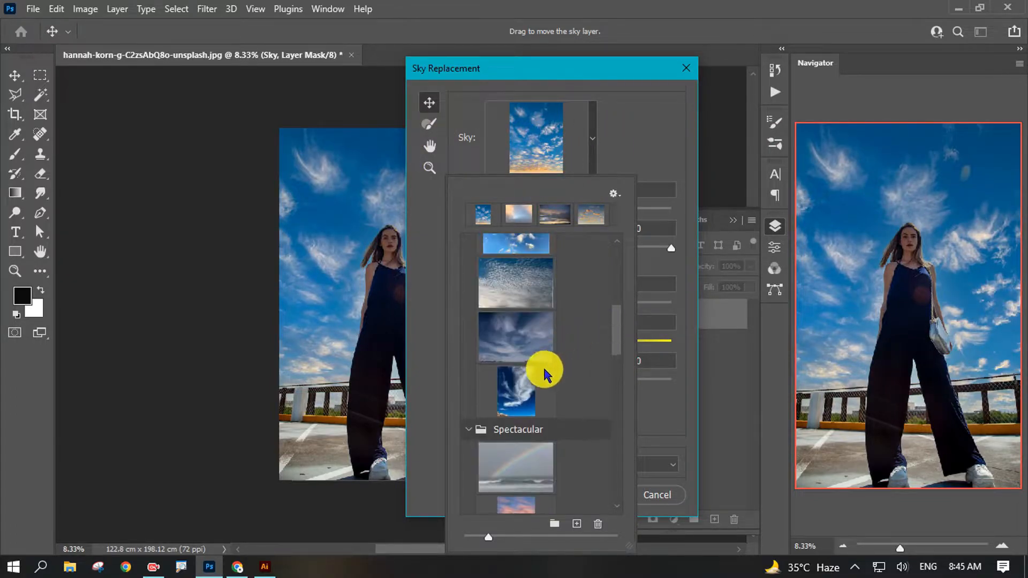
pyautogui.click(522, 389)
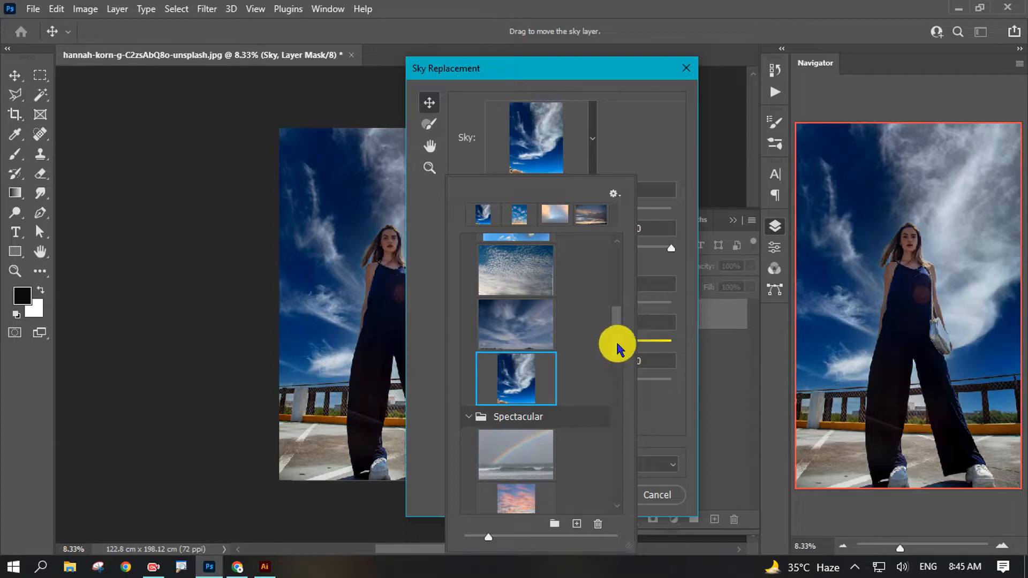
# - Choose the glowing pink-and-orange sunset from the Spectacular group as the replacement sky
pyautogui.moveTo(618, 324); pyautogui.dragTo(616, 261)
pyautogui.moveTo(619, 301); pyautogui.dragTo(621, 384)
pyautogui.click(520, 360)
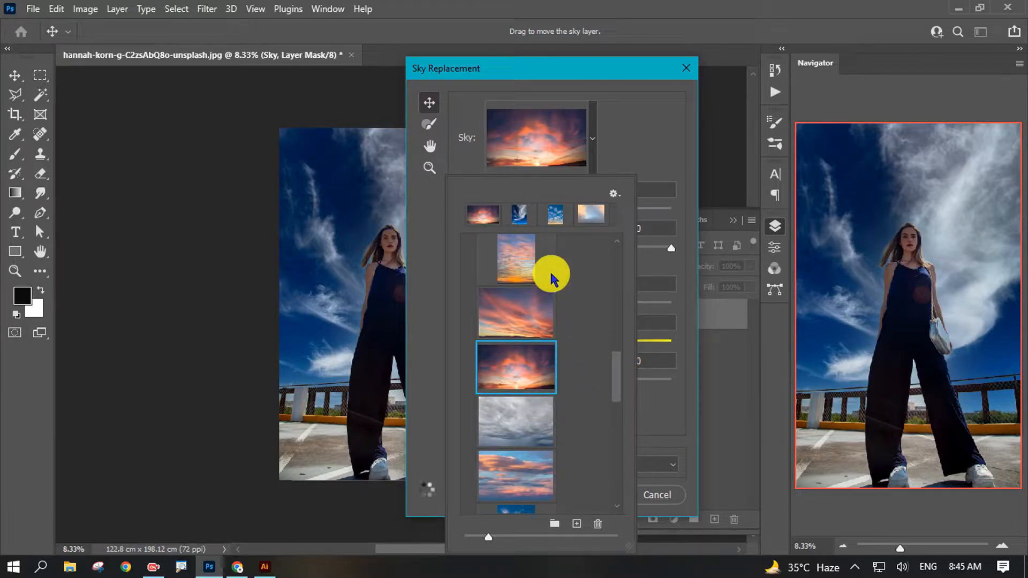
# - Move the Sky Replacement dialog off the photo and shift the new sky upward in the image
pyautogui.click(503, 71)
pyautogui.moveTo(506, 71); pyautogui.dragTo(650, 74)
pyautogui.moveTo(459, 247); pyautogui.dragTo(468, 197)
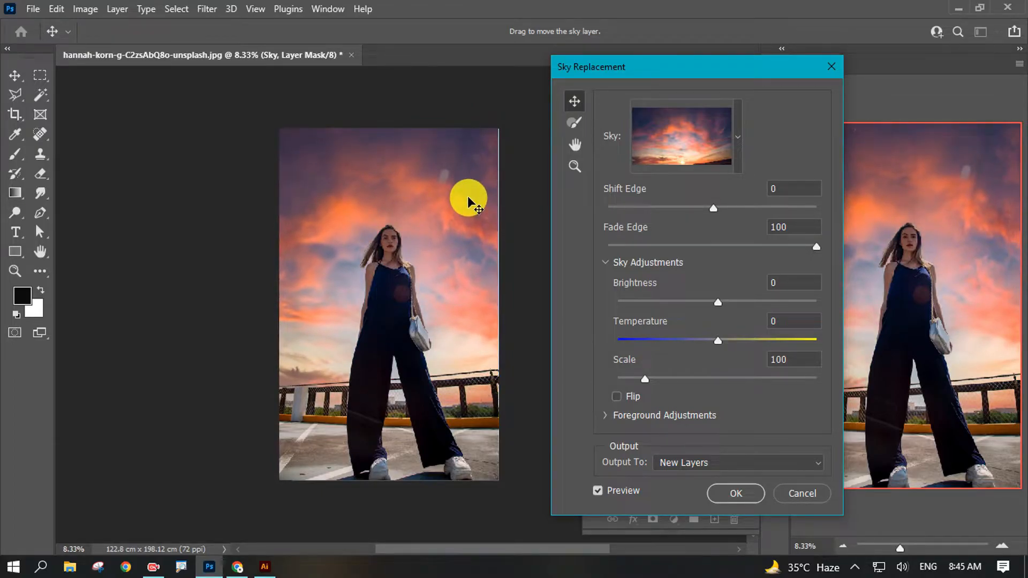
# - Adjust the sky to Brightness 9, Temperature -35 and Scale 142
pyautogui.moveTo(726, 303)
pyautogui.mouseDown()
pyautogui.moveTo(716, 303)
pyautogui.moveTo(726, 303)
pyautogui.mouseUp()
pyautogui.moveTo(713, 341); pyautogui.dragTo(681, 332)
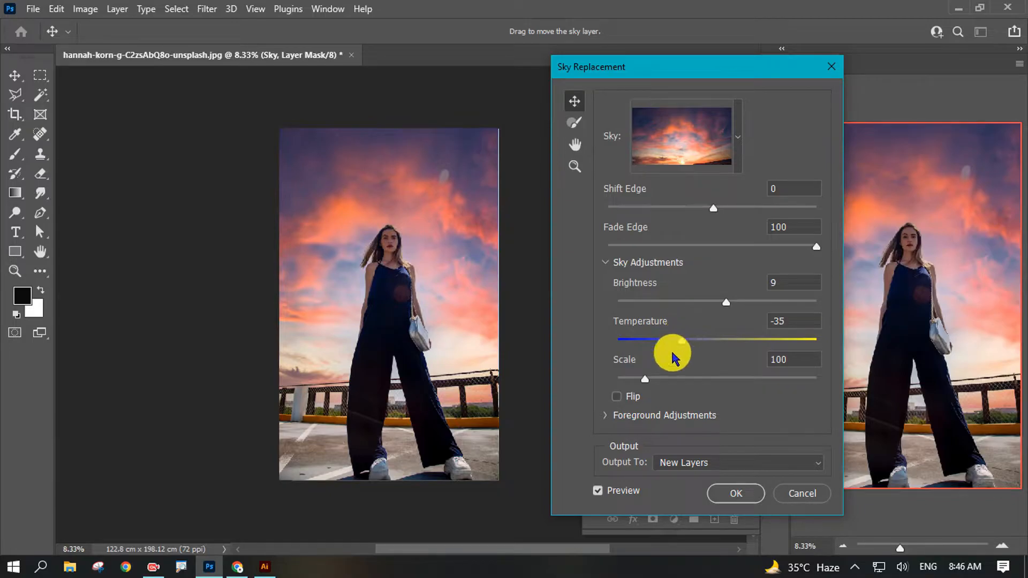
pyautogui.moveTo(646, 378); pyautogui.dragTo(732, 379)
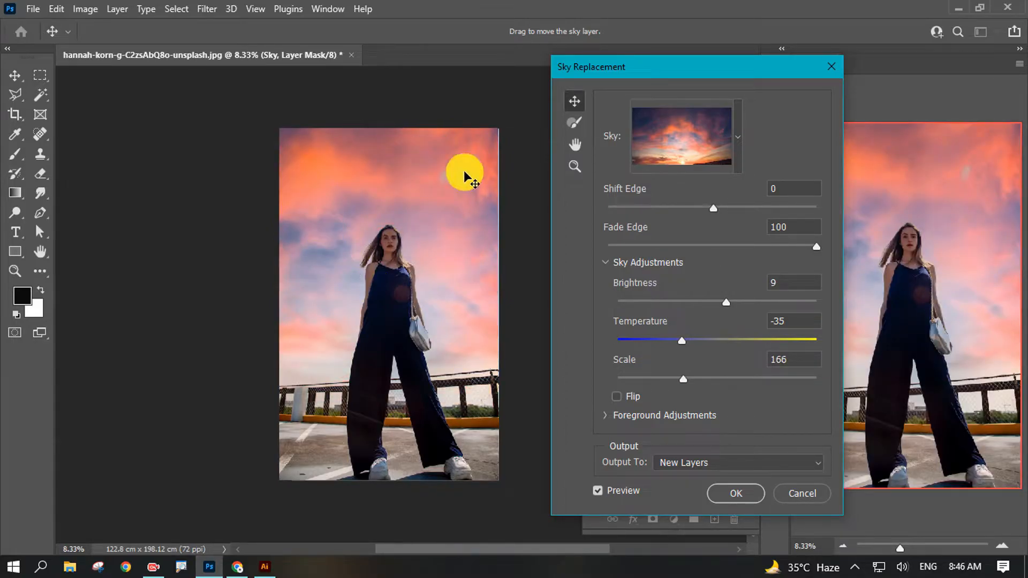
pyautogui.moveTo(679, 377); pyautogui.dragTo(659, 376)
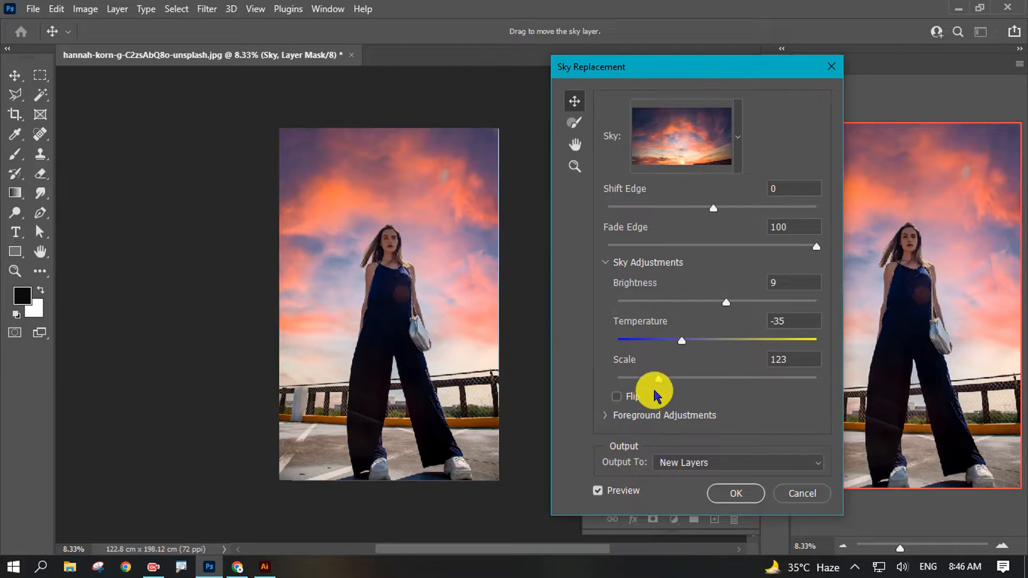
pyautogui.moveTo(657, 375); pyautogui.dragTo(669, 375)
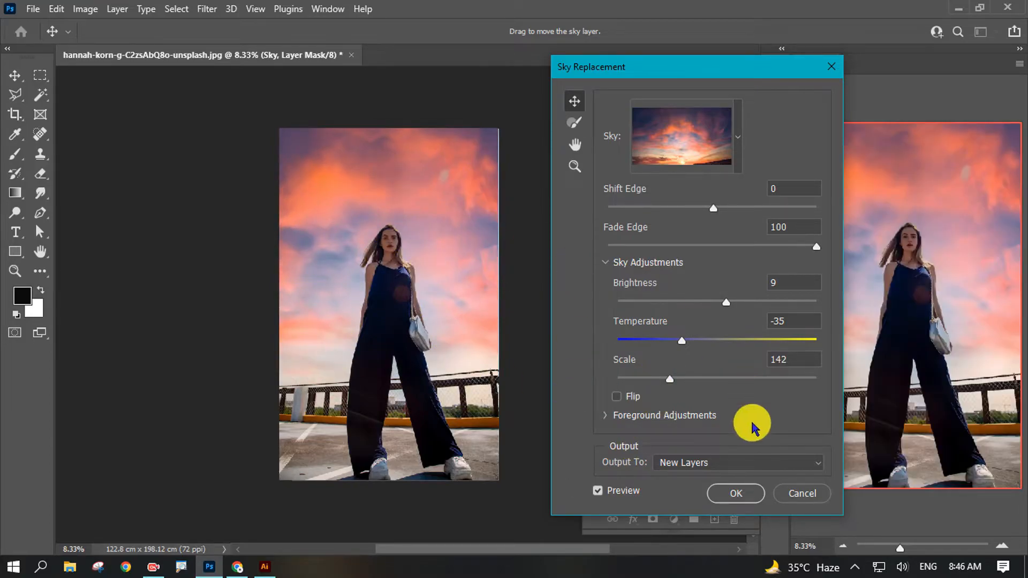
# - Keep the output as New Layers and set the foreground Color Adjustment to 20
pyautogui.click(693, 462)
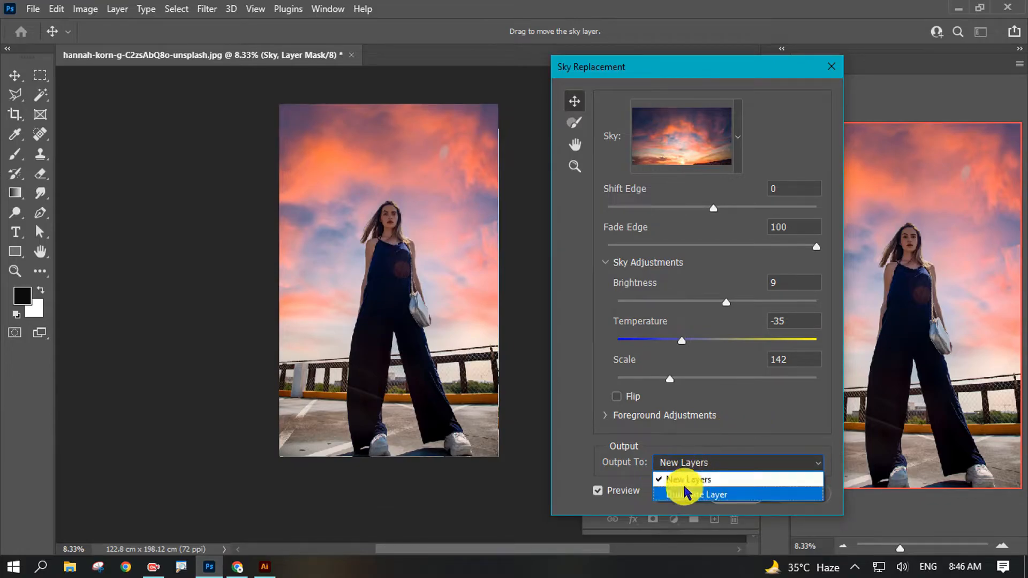
pyautogui.click(743, 425)
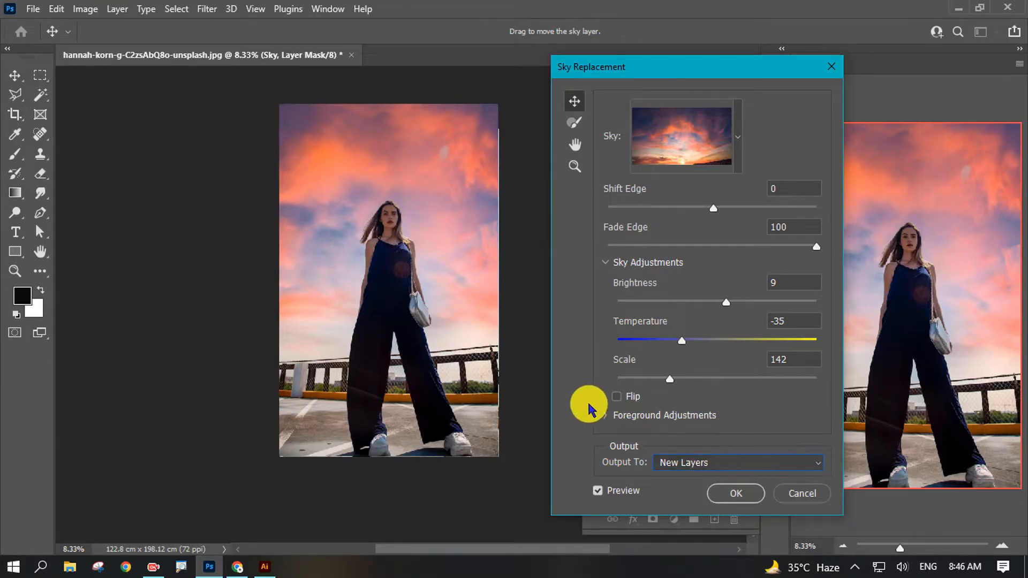
pyautogui.click(607, 413)
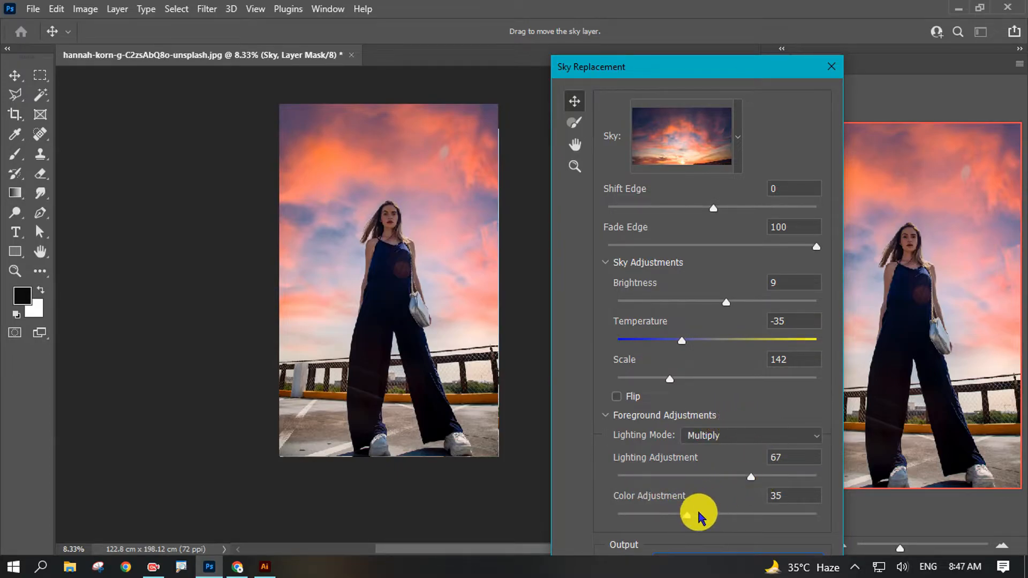
pyautogui.moveTo(687, 514)
pyautogui.mouseDown()
pyautogui.moveTo(713, 517)
pyautogui.moveTo(641, 518)
pyautogui.moveTo(718, 516)
pyautogui.moveTo(629, 515)
pyautogui.moveTo(683, 518)
pyautogui.mouseUp()
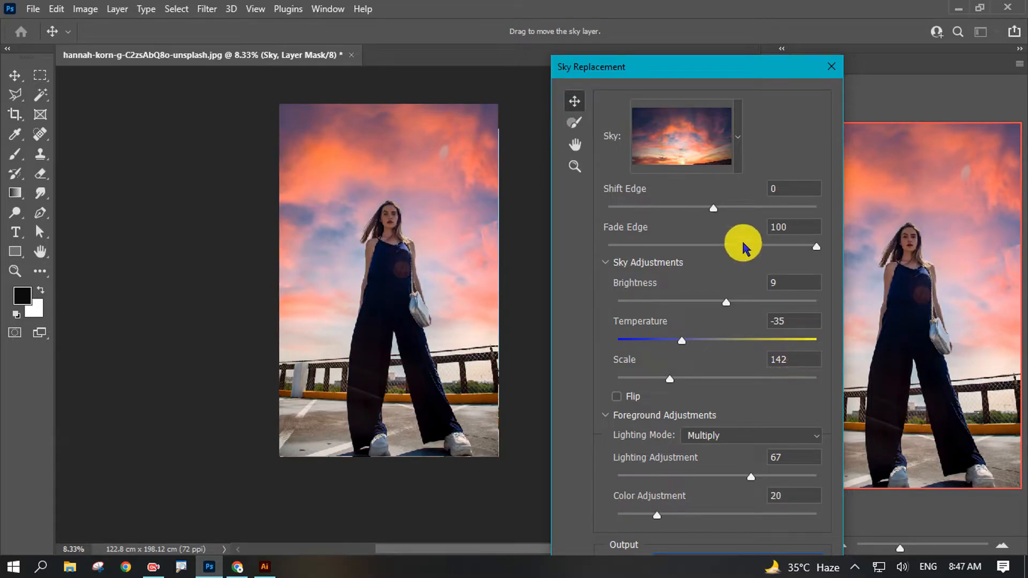
pyautogui.moveTo(695, 69); pyautogui.dragTo(646, 22)
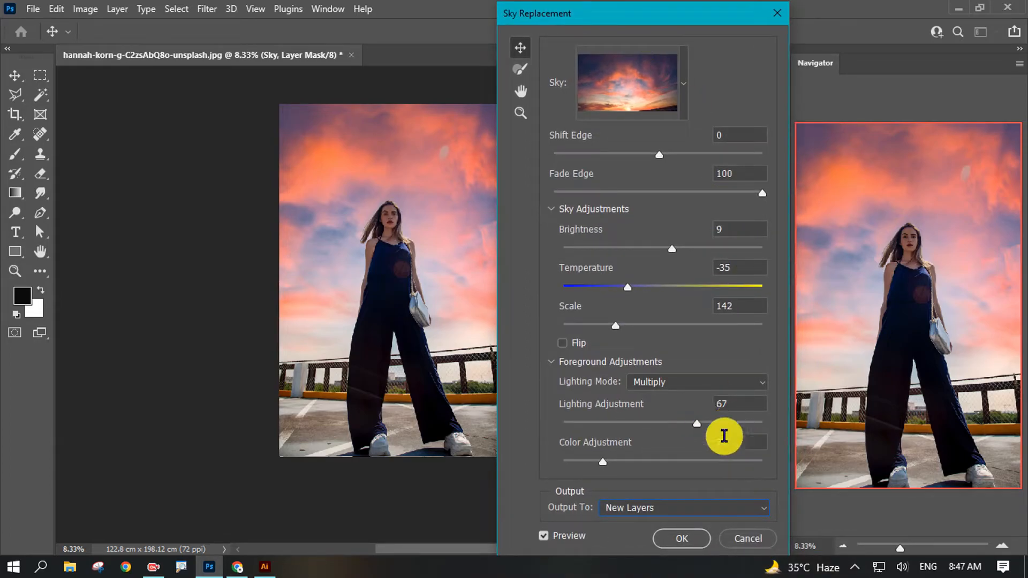
# - Try the Screen lighting mode for the foreground with a Lighting Adjustment of 11
pyautogui.click(656, 384)
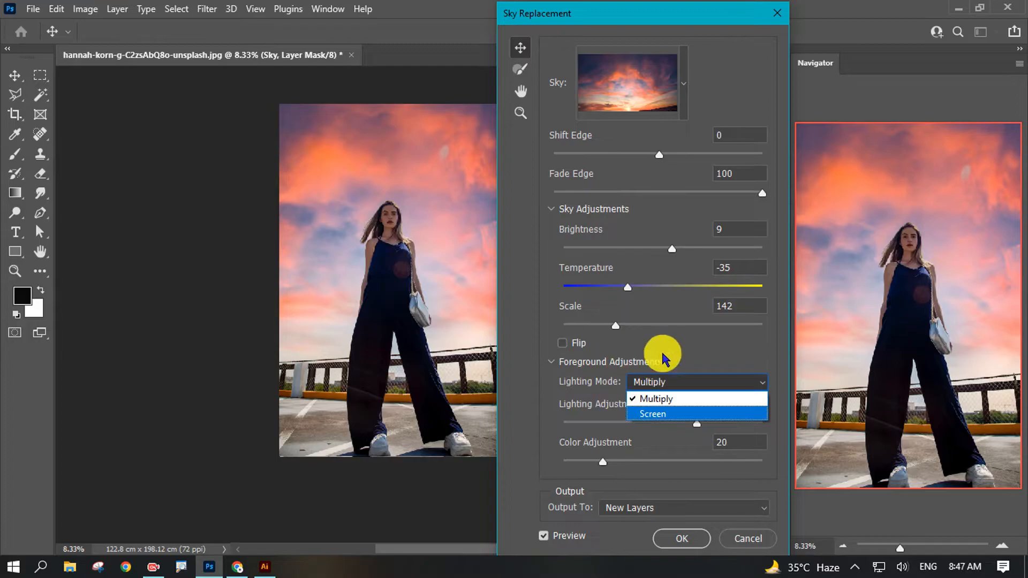
pyautogui.click(669, 413)
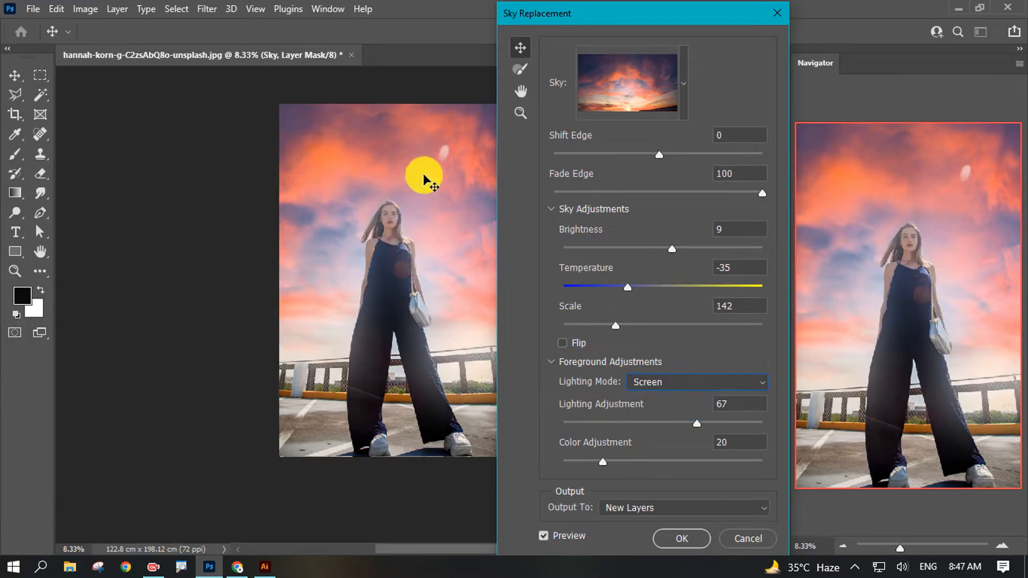
pyautogui.moveTo(695, 423); pyautogui.dragTo(591, 425)
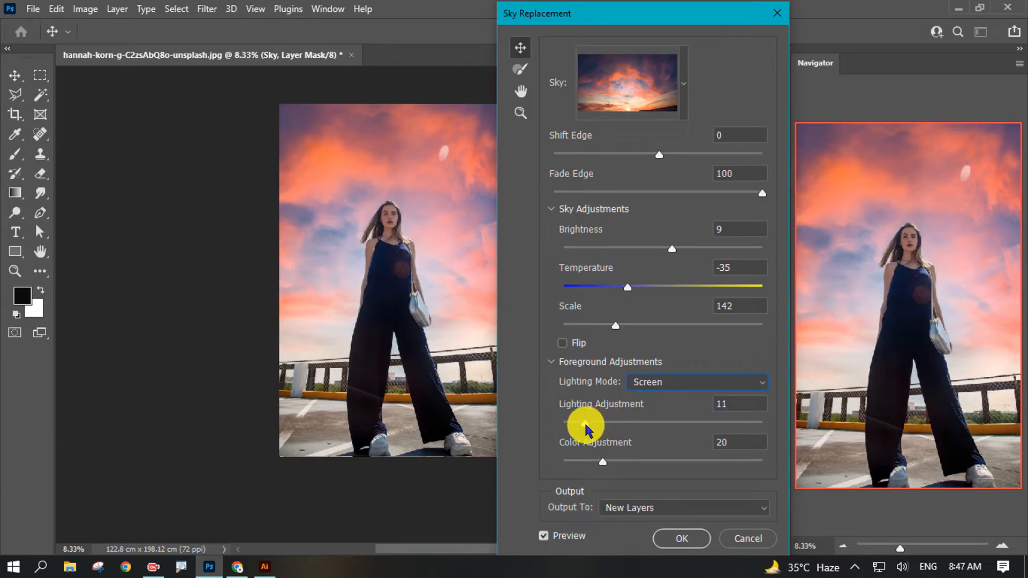
# - Set the foreground lighting mode to Multiply with a Lighting Adjustment of 28
pyautogui.click(657, 384)
pyautogui.click(667, 403)
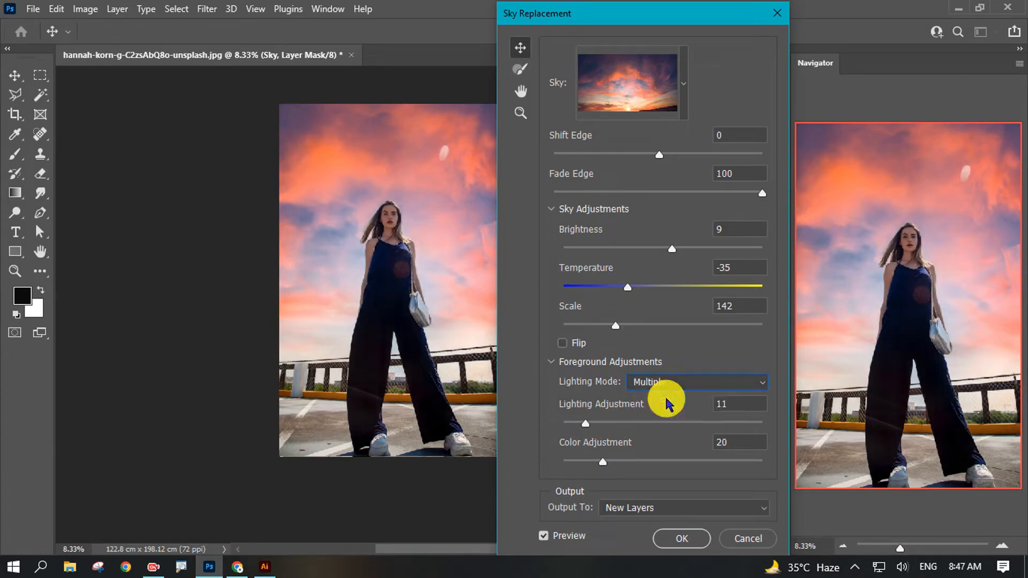
pyautogui.moveTo(640, 420); pyautogui.dragTo(621, 436)
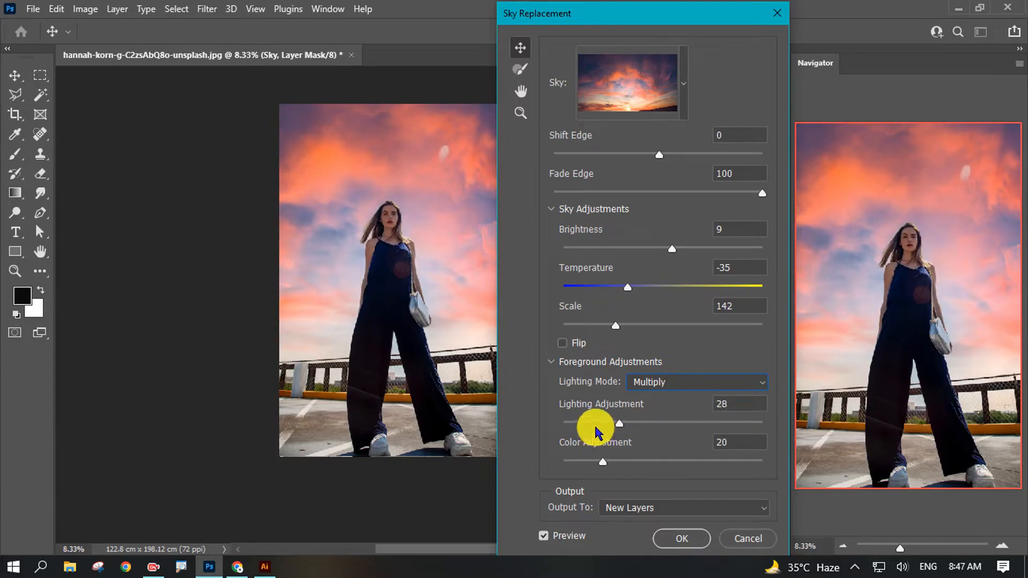
# - Set the foreground Lighting Adjustment to 16 and Color Adjustment to 9, and the sky Temperature to -58 and Brightness to -9
pyautogui.moveTo(603, 462); pyautogui.dragTo(581, 462)
pyautogui.moveTo(652, 9)
pyautogui.mouseDown()
pyautogui.moveTo(620, 11)
pyautogui.moveTo(660, 10)
pyautogui.mouseUp()
pyautogui.moveTo(621, 288); pyautogui.dragTo(614, 288)
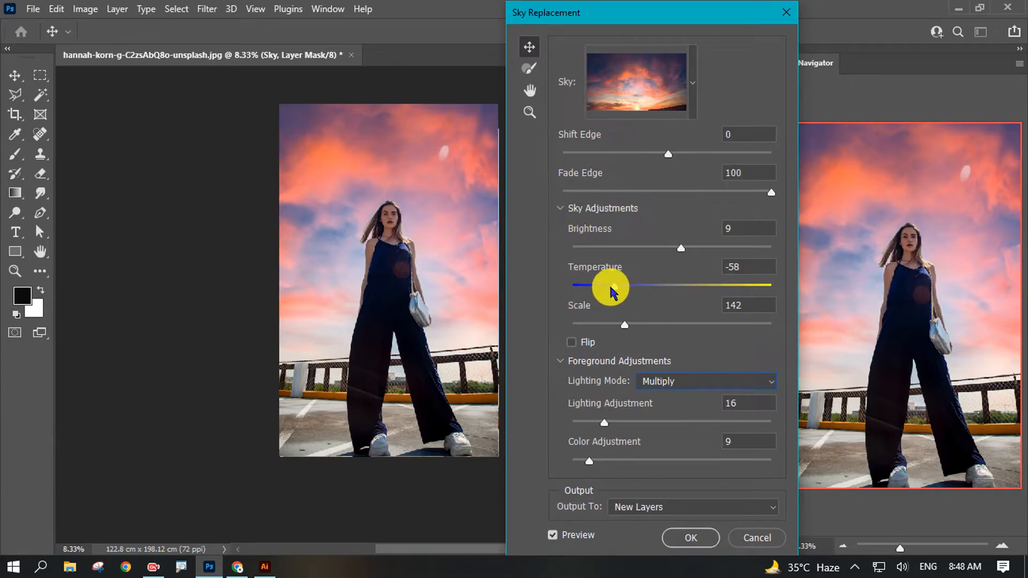
pyautogui.moveTo(678, 248)
pyautogui.mouseDown()
pyautogui.moveTo(688, 248)
pyautogui.moveTo(659, 249)
pyautogui.mouseUp()
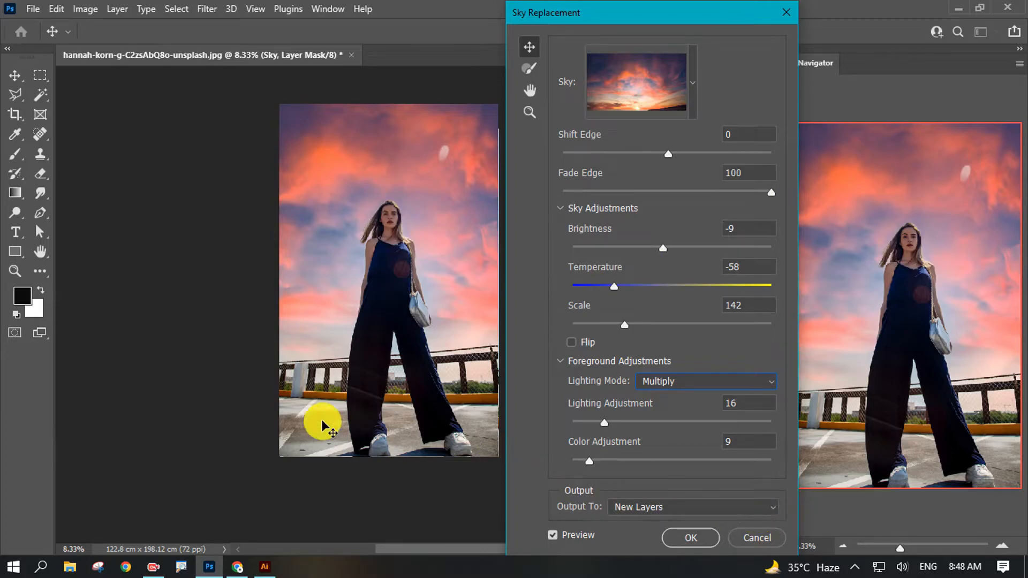
# - Shift the replacement sky slightly upward behind the woman and apply the sky replacement as new layers
pyautogui.moveTo(438, 277); pyautogui.dragTo(451, 266)
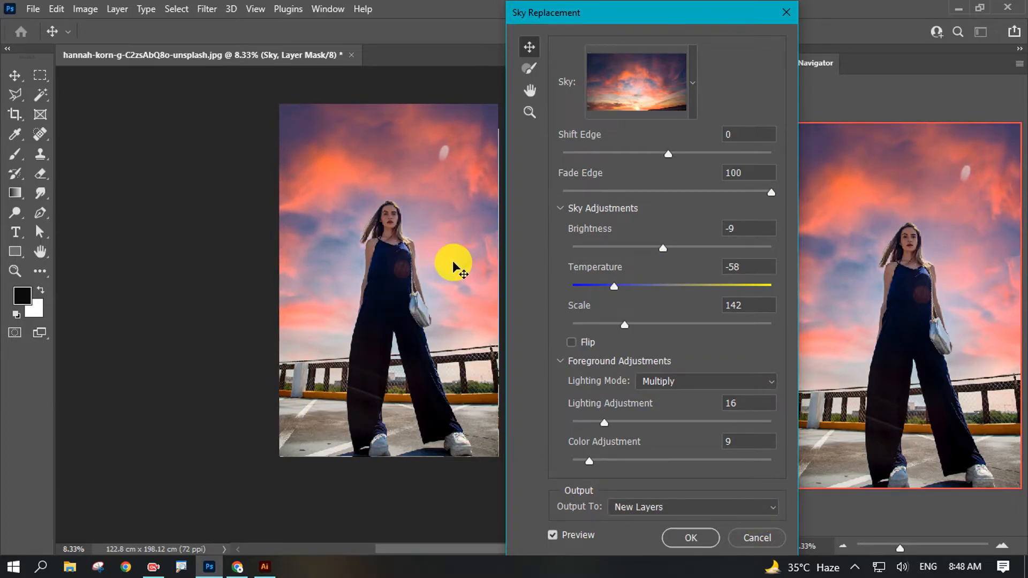
pyautogui.moveTo(441, 267); pyautogui.dragTo(442, 243)
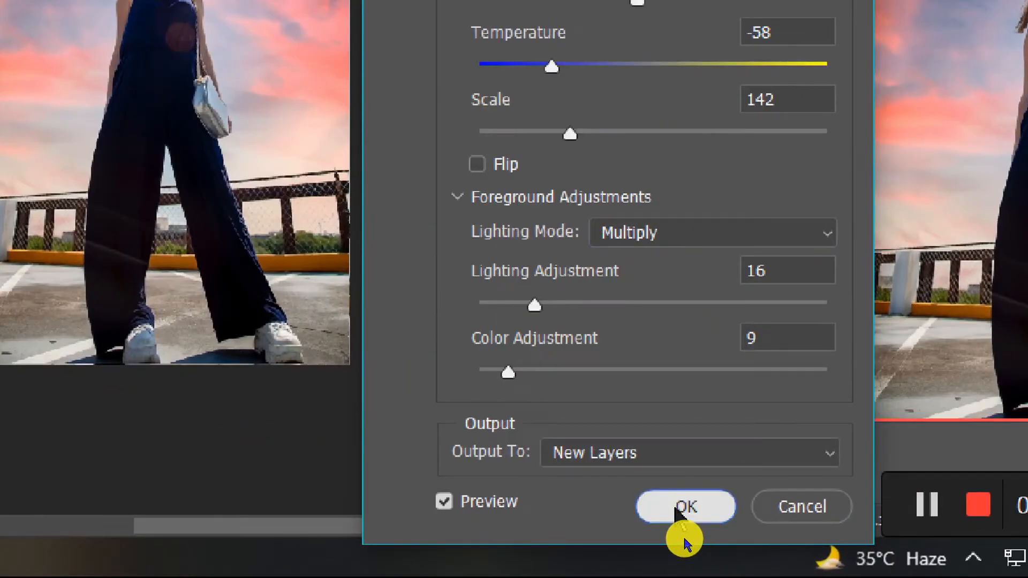
pyautogui.click(676, 509)
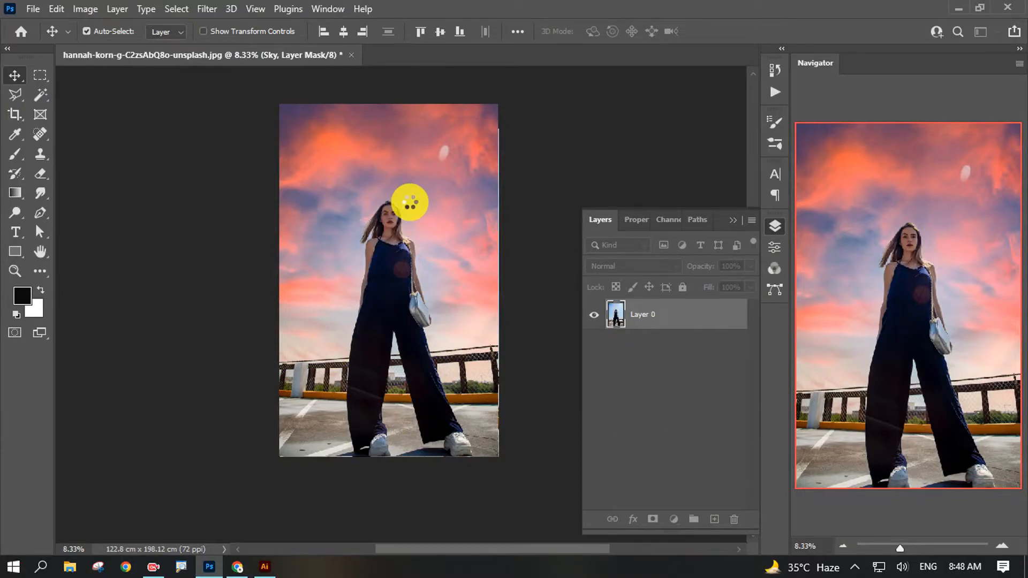
pyautogui.hotkey('ctrl', '+')
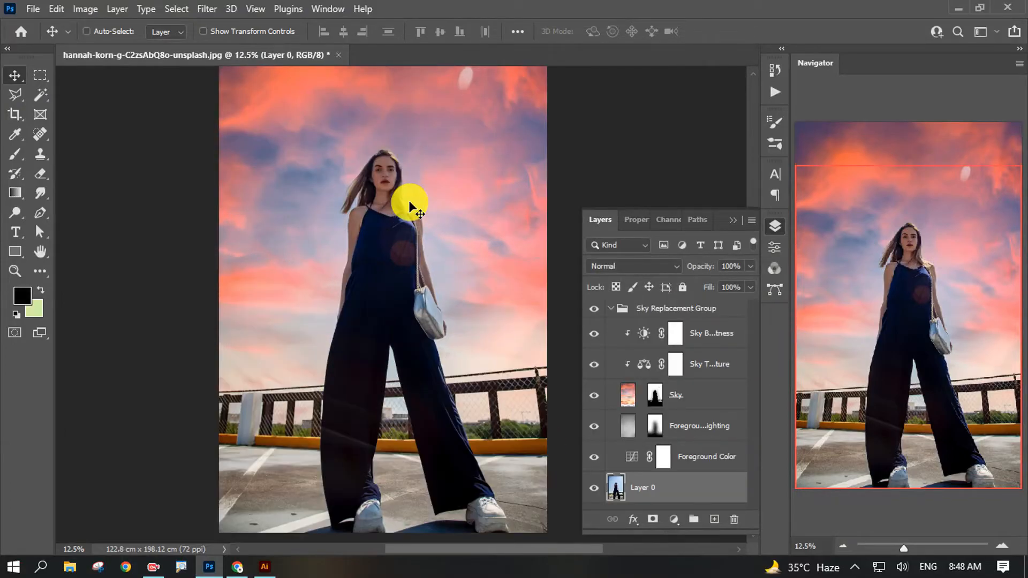
pyautogui.hotkey('ctrl', '-')
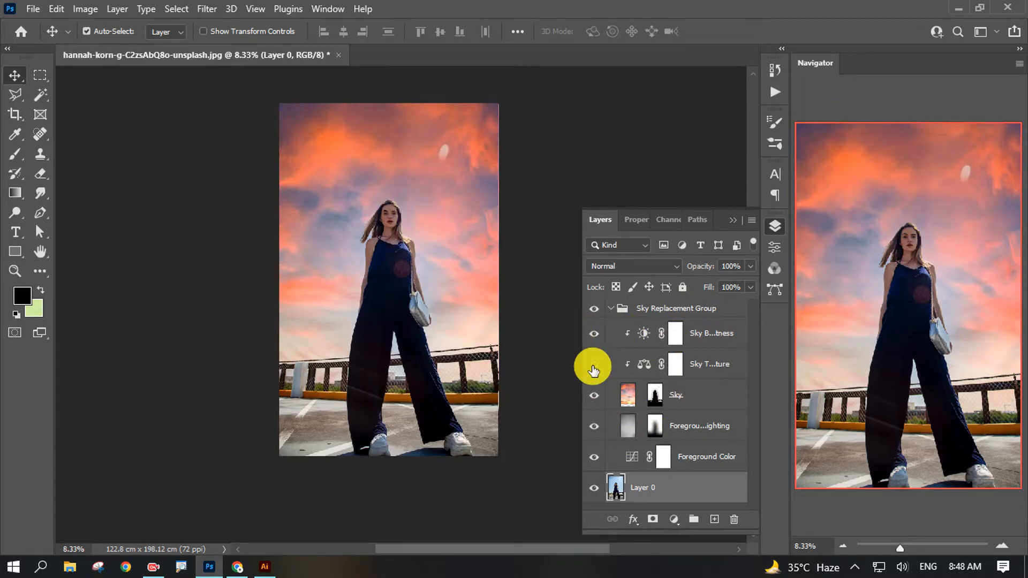
# - Toggle the visibility of the Foreground Lighting and Foreground Color layers to compare their effect on the photo
pyautogui.click(591, 429)
pyautogui.scroll(-2, 630, 440)
pyautogui.click(600, 459)
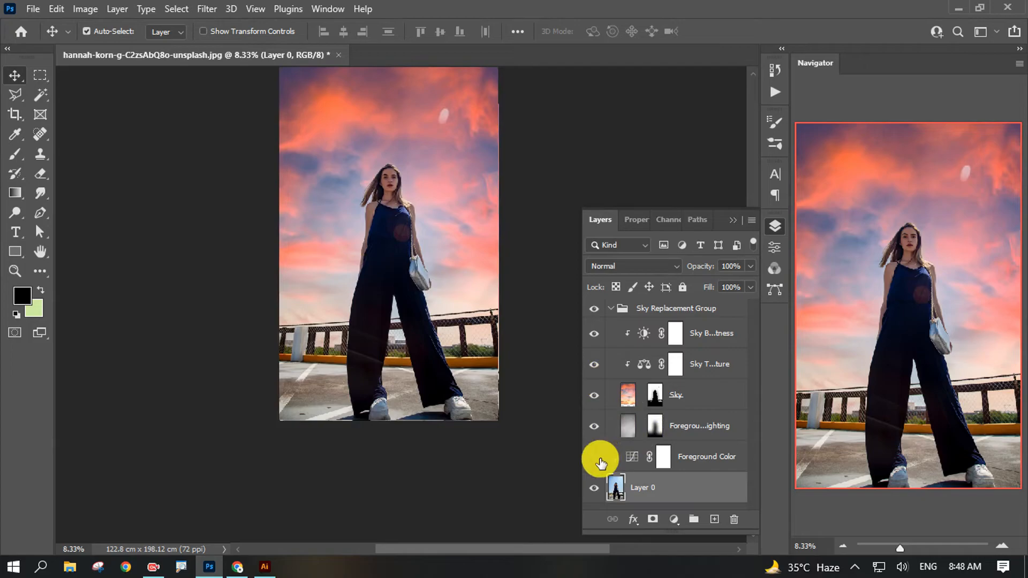
pyautogui.click(594, 458)
pyautogui.scroll(2, 661, 367)
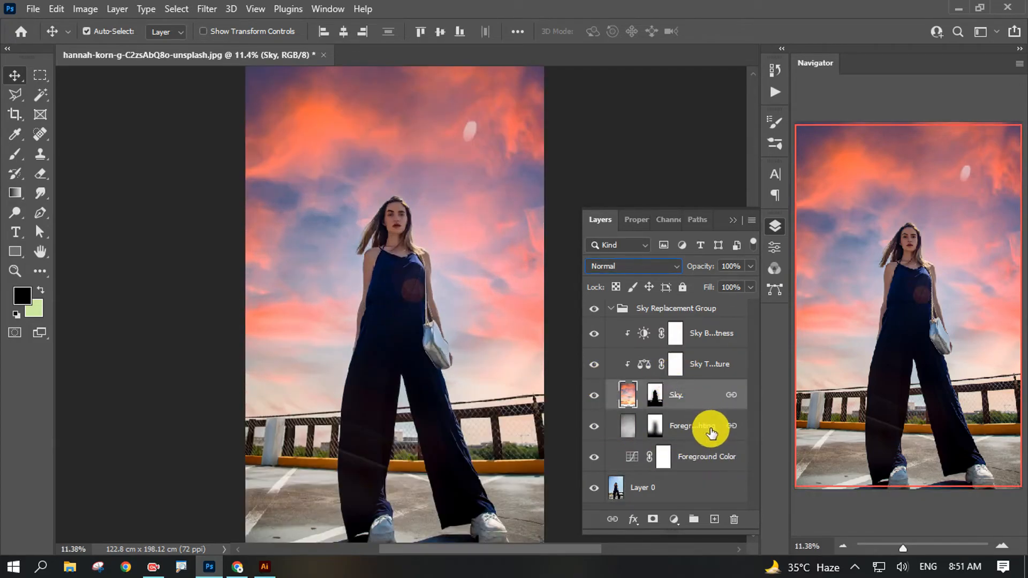
# - Set the blend mode of the Foreground Lighting layer to Multiply
pyautogui.click(711, 432)
pyautogui.click(616, 264)
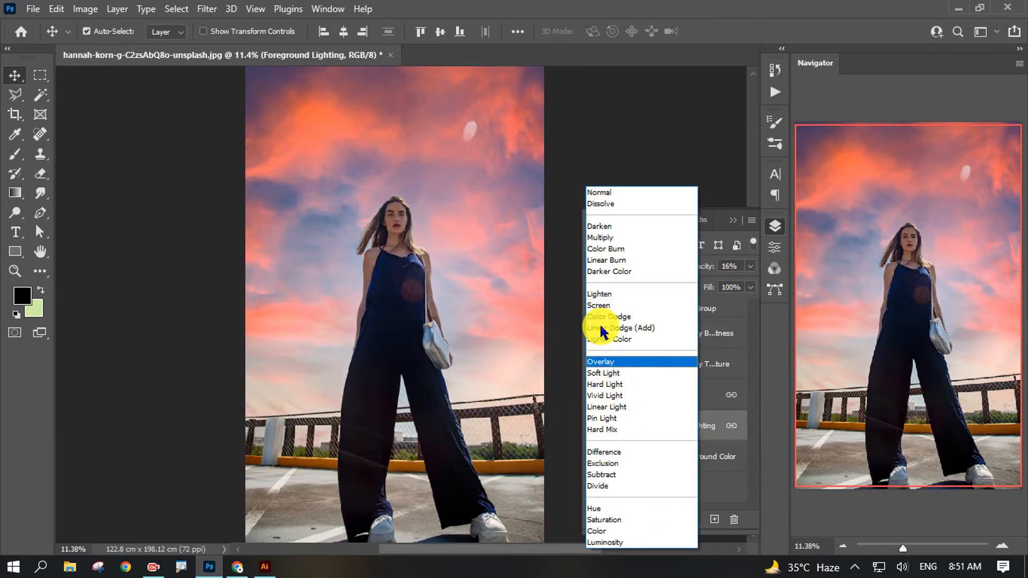
pyautogui.click(632, 238)
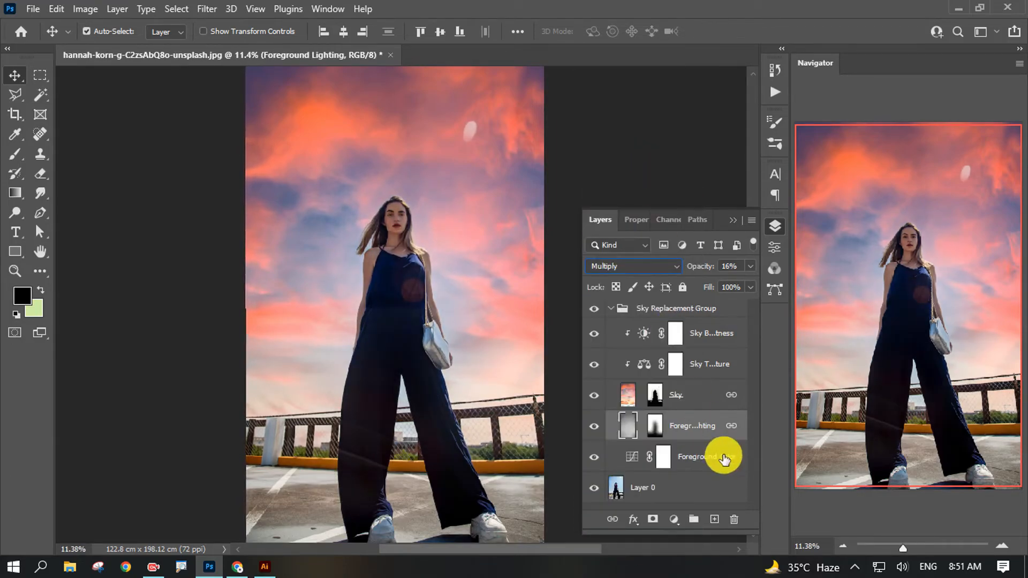
# - Change the blend mode of the Foreground Color adjustment layer to Screen
pyautogui.click(723, 458)
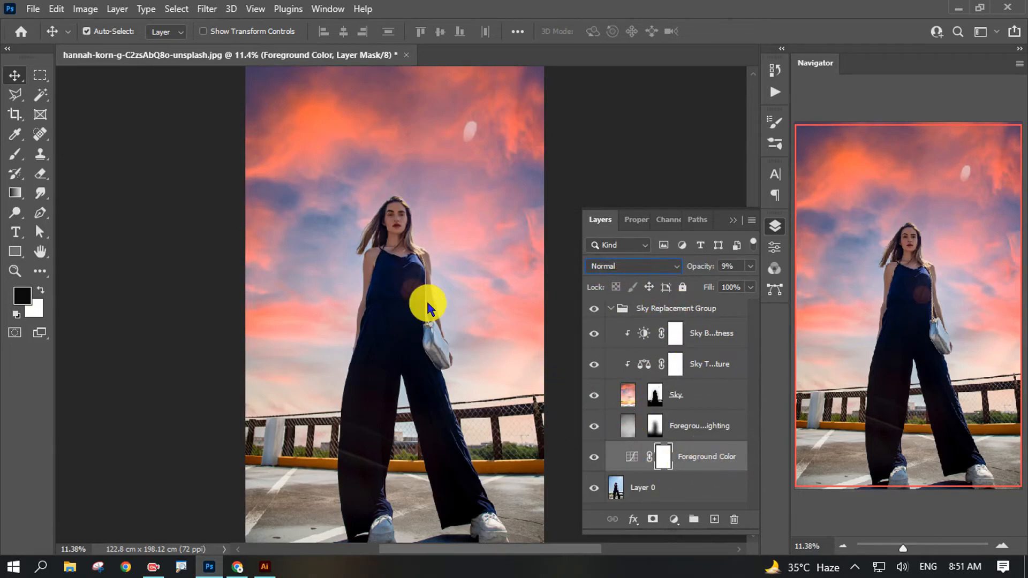
pyautogui.click(633, 269)
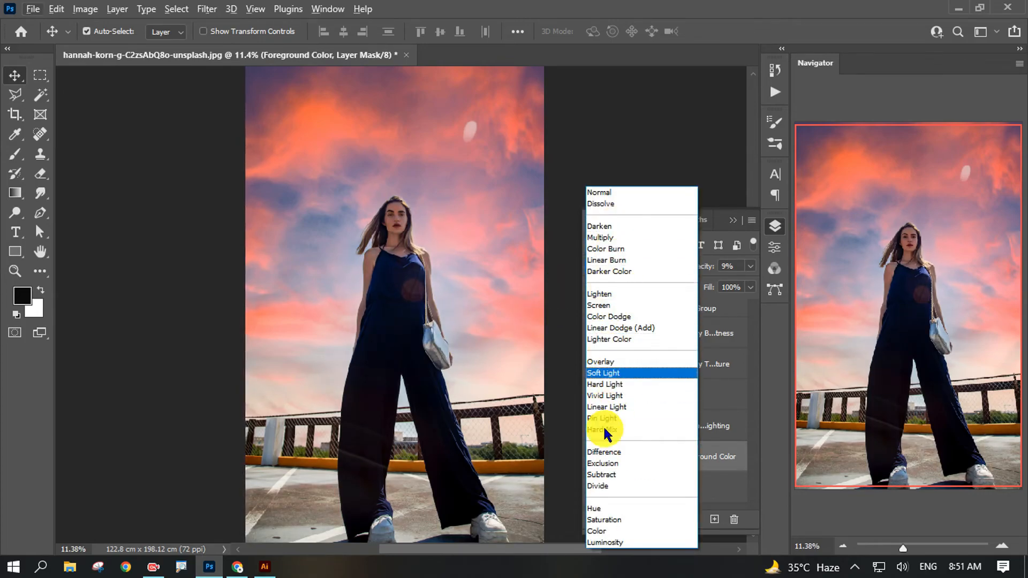
pyautogui.click(599, 302)
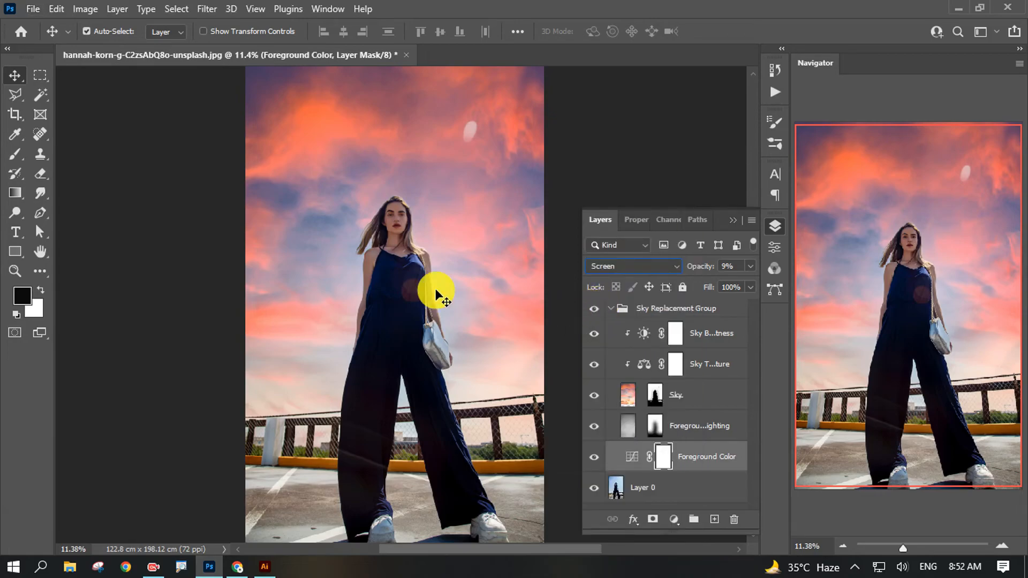
# - Deselect all layers and examine the woman's hair and outline against the new sky up close
pyautogui.click(211, 245)
pyautogui.scroll(-4, 273, 273)
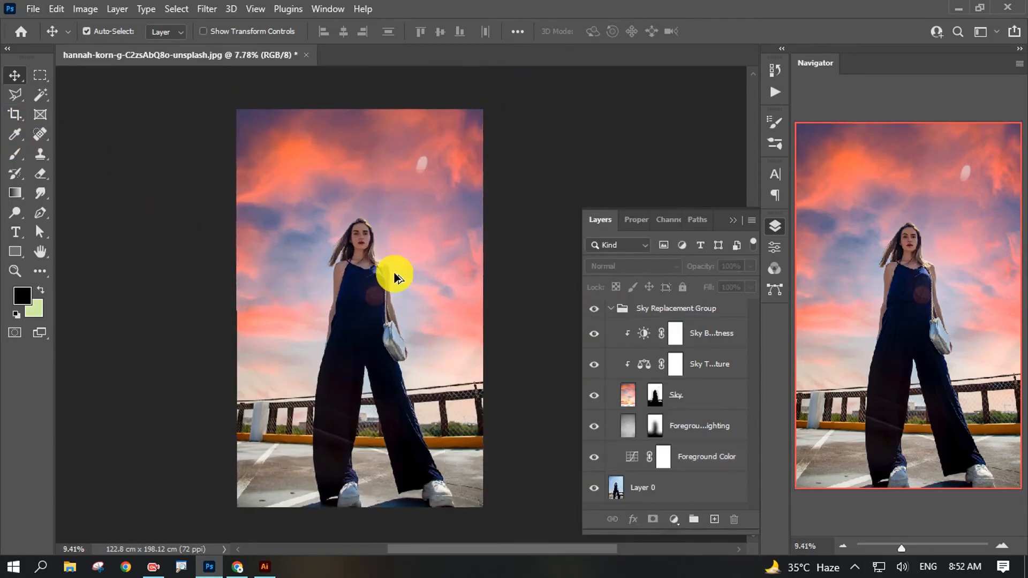
pyautogui.scroll(6, 395, 276)
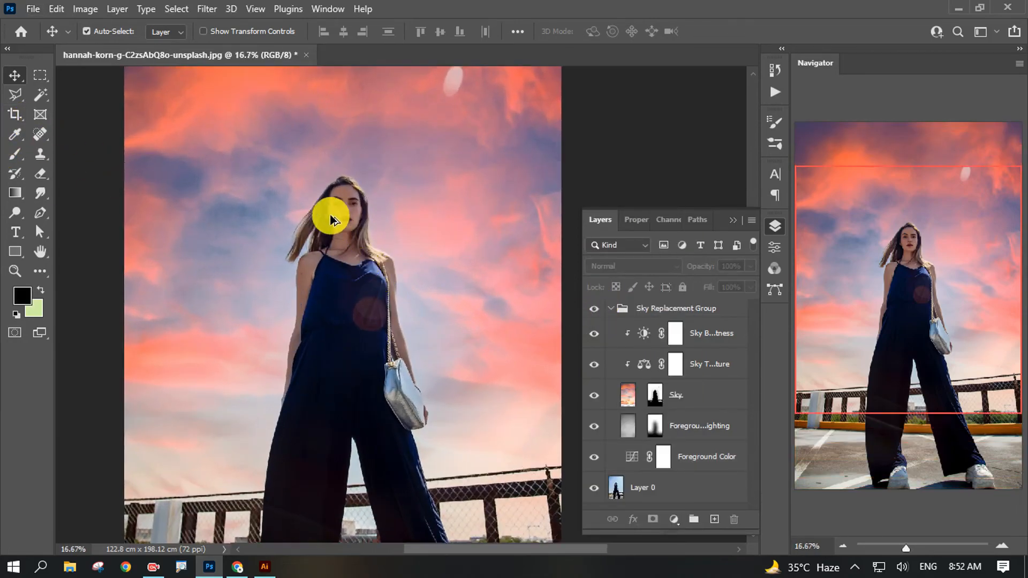
pyautogui.scroll(3, 331, 227)
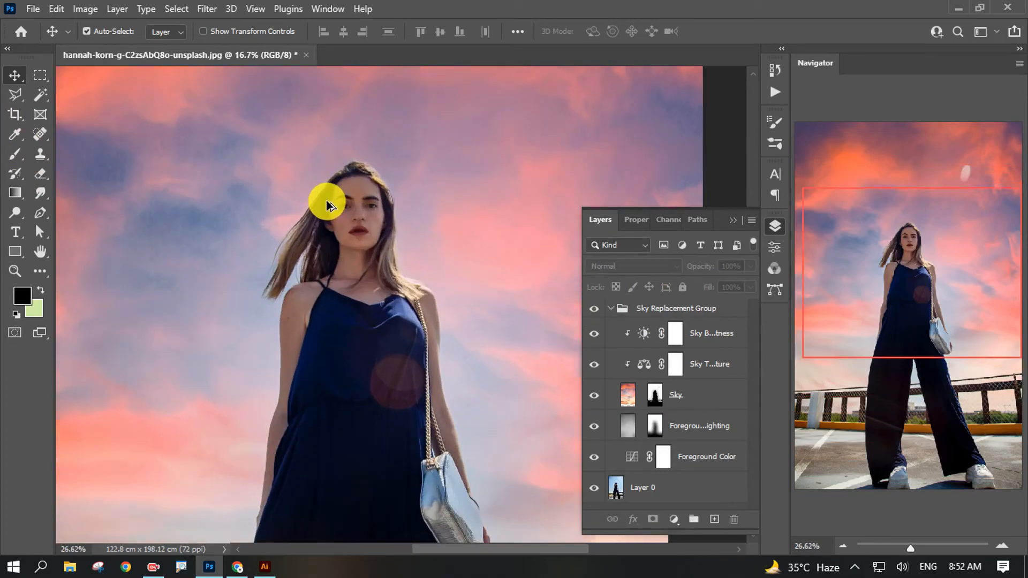
pyautogui.scroll(-5, 327, 204)
pyautogui.scroll(-1, 329, 208)
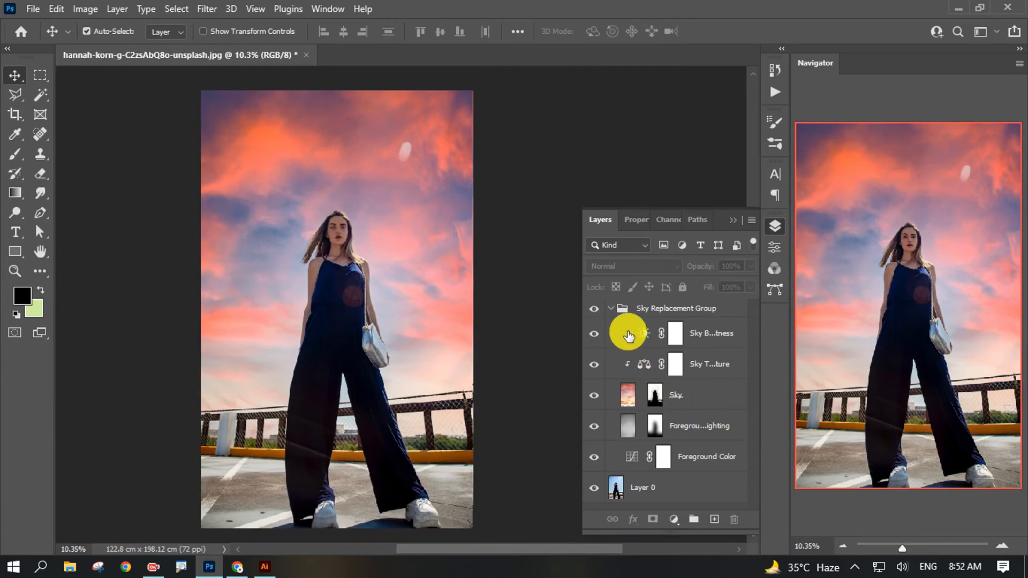
# - Collapse the Sky Replacement Group and toggle its visibility repeatedly to compare the photo before and after, leaving the group shown
pyautogui.click(673, 351)
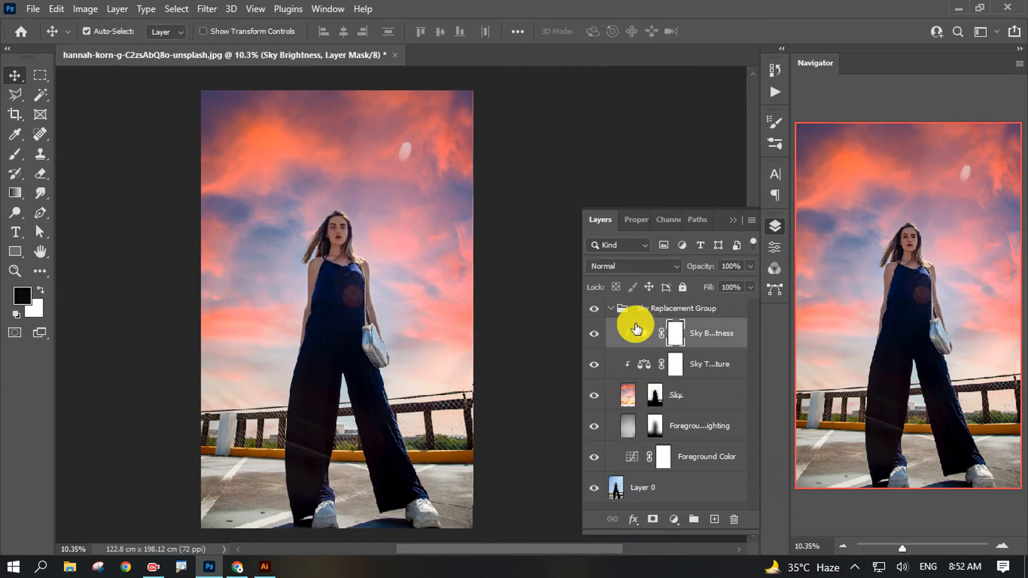
pyautogui.click(611, 308)
pyautogui.click(594, 309)
pyautogui.click(595, 311)
pyautogui.click(595, 310)
pyautogui.click(595, 311)
pyautogui.click(595, 311)
pyautogui.click(595, 310)
pyautogui.click(595, 311)
pyautogui.click(595, 311)
pyautogui.click(595, 311)
pyautogui.click(595, 310)
pyautogui.click(596, 311)
pyautogui.click(595, 310)
pyautogui.scroll(-1, 523, 291)
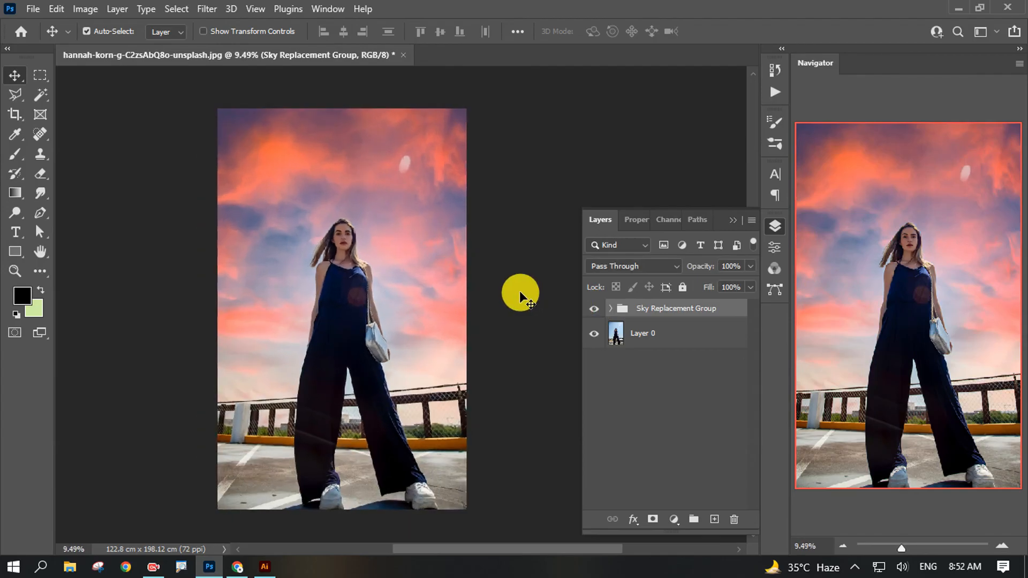